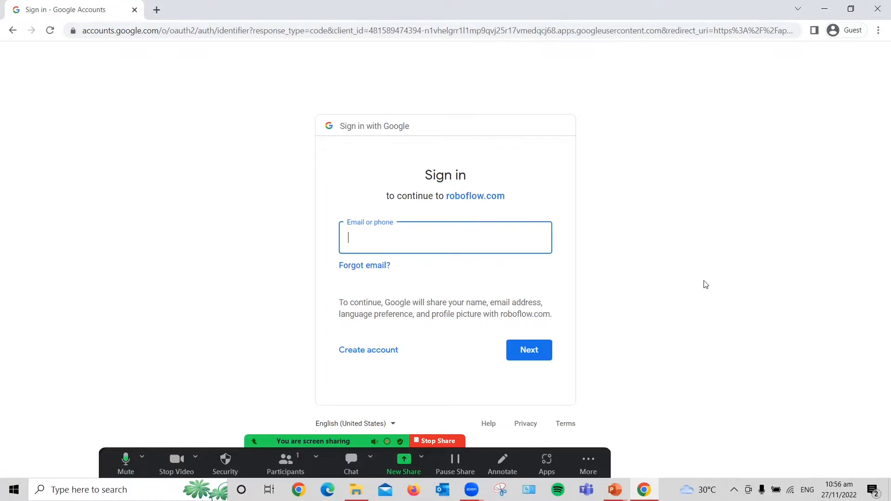
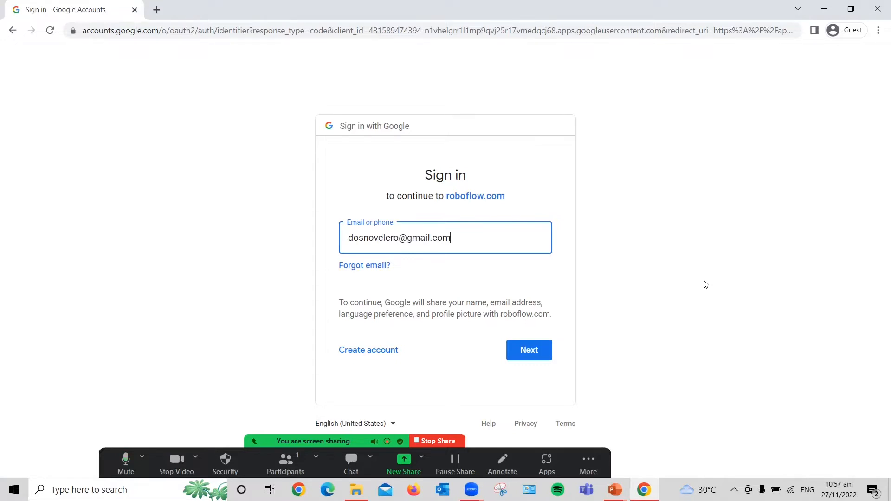
# Step: Sign in to Roboflow with Google by entering the account's e-mail address and password
pyautogui.press('Return')
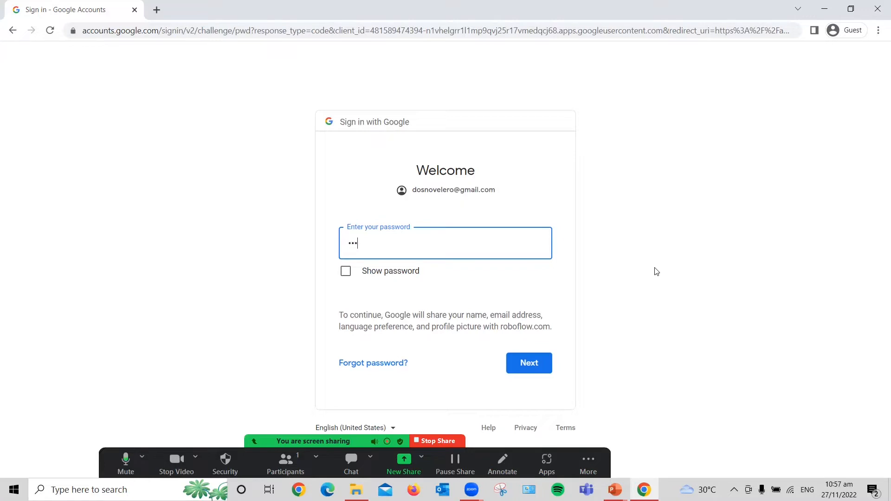
pyautogui.write('•••••')
pyautogui.press('Return')
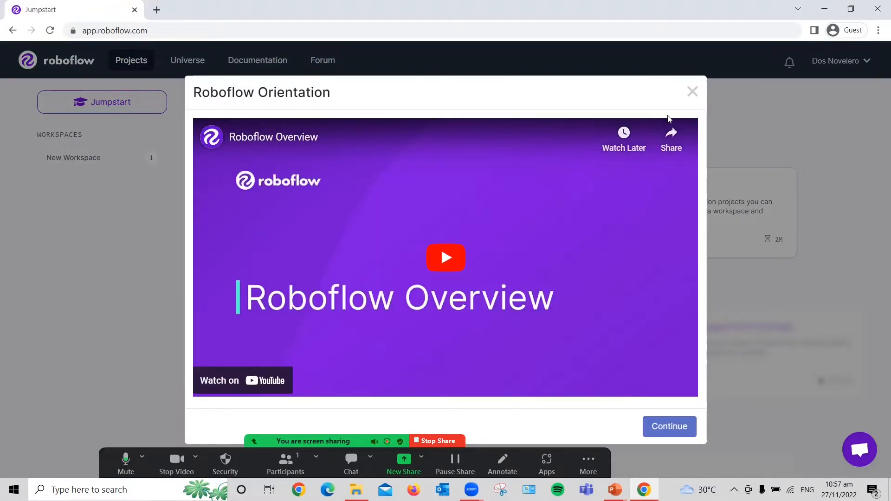
# Step: Dismiss the orientation video and start a project, accepting the Terms of Service and Privacy Policy for the account
pyautogui.click(691, 94)
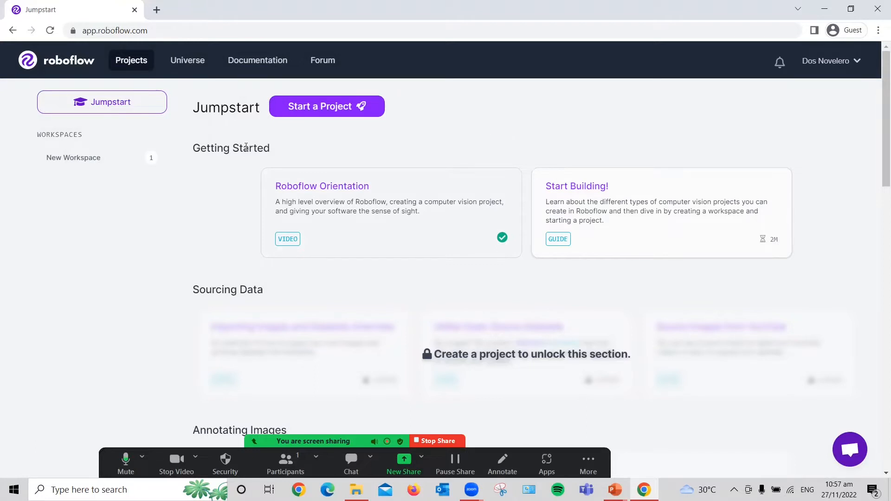
pyautogui.click(346, 109)
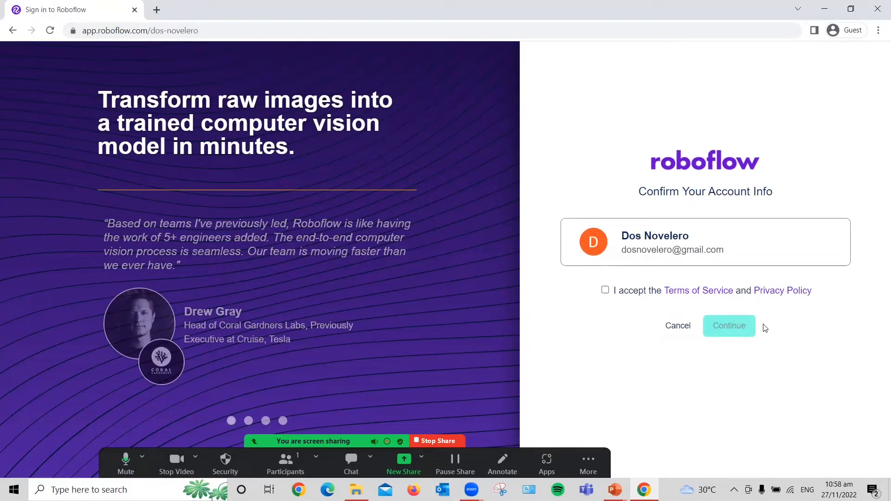
pyautogui.click(605, 290)
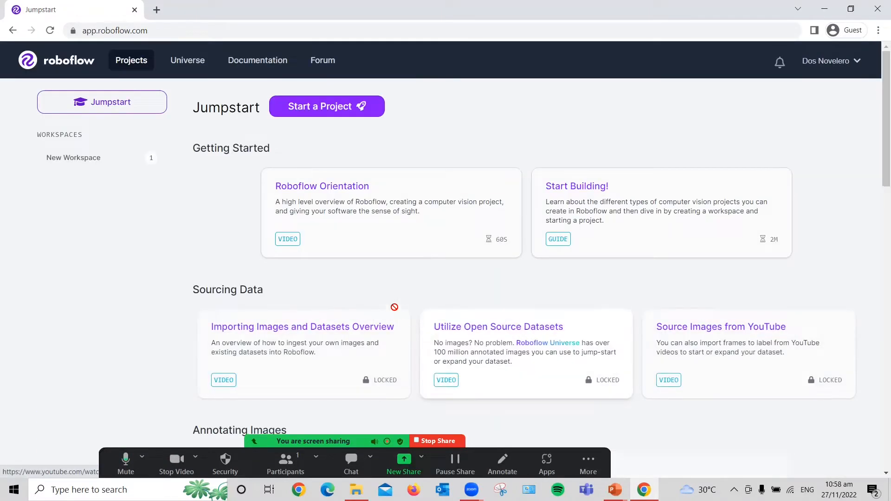
pyautogui.click(338, 114)
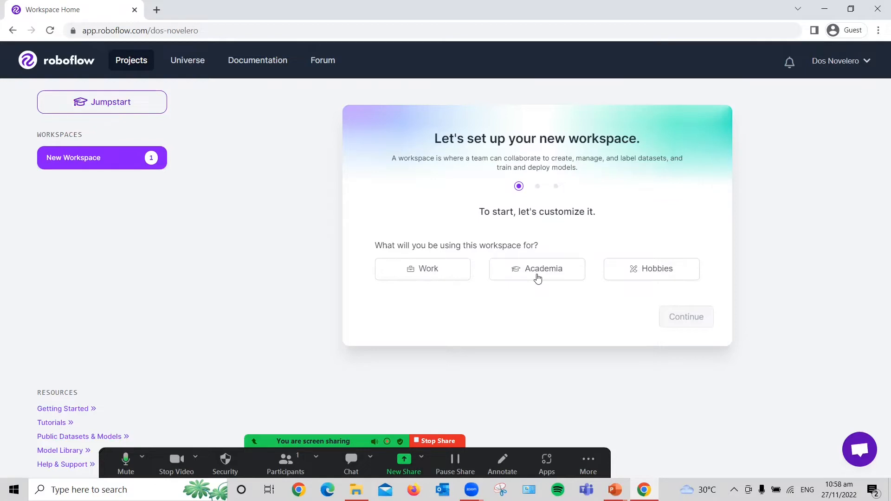
# Step: Set the new workspace's use to Hobbies and enter the owner's full name as the workspace name
pyautogui.click(661, 274)
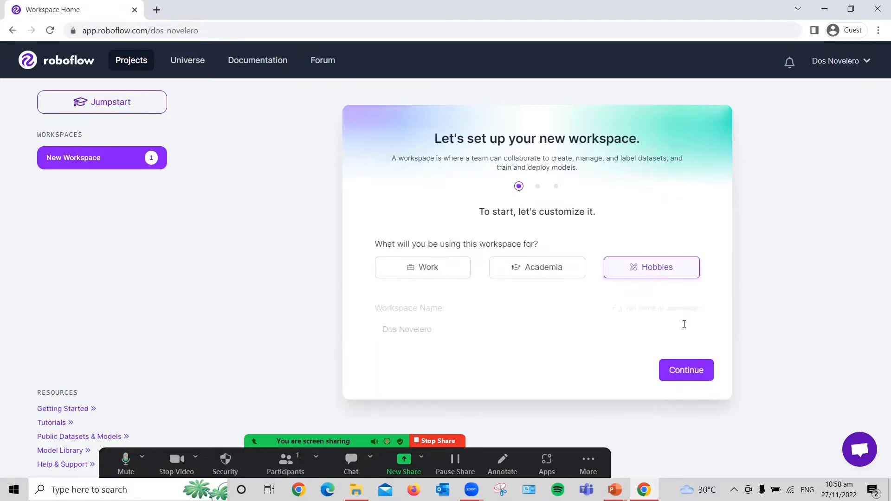
pyautogui.moveTo(450, 321); pyautogui.dragTo(324, 319)
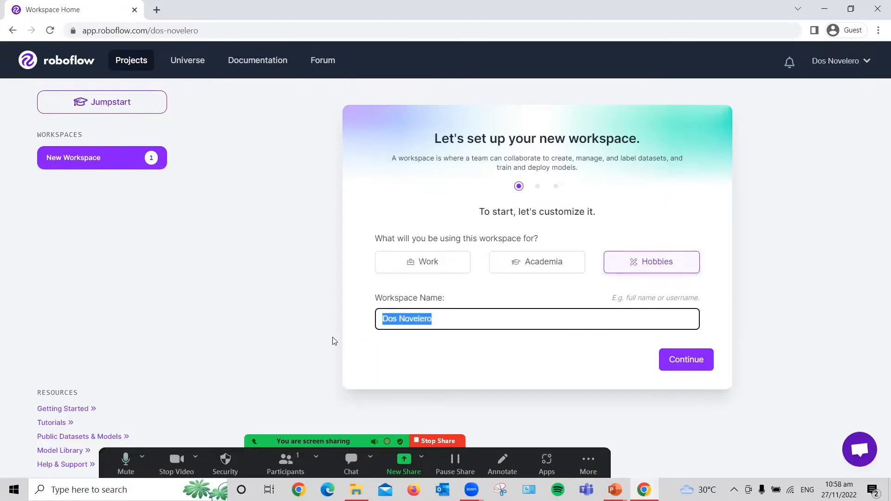
pyautogui.press('Home')
pyautogui.hotkey('shift', 'Right')
pyautogui.hotkey('shift', 'Right')
pyautogui.hotkey('shift', 'Right')
pyautogui.write('Jilber')
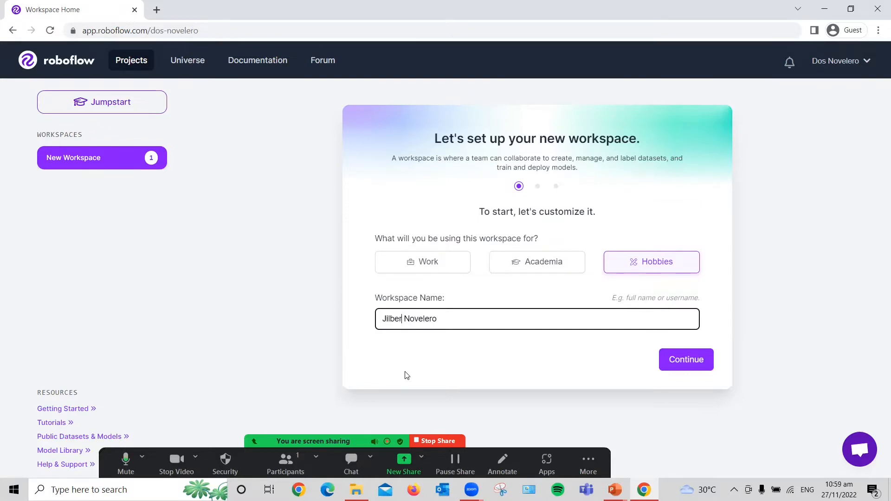
pyautogui.write('y')
pyautogui.press('BackSpace')
pyautogui.write('t')
pyautogui.click(692, 364)
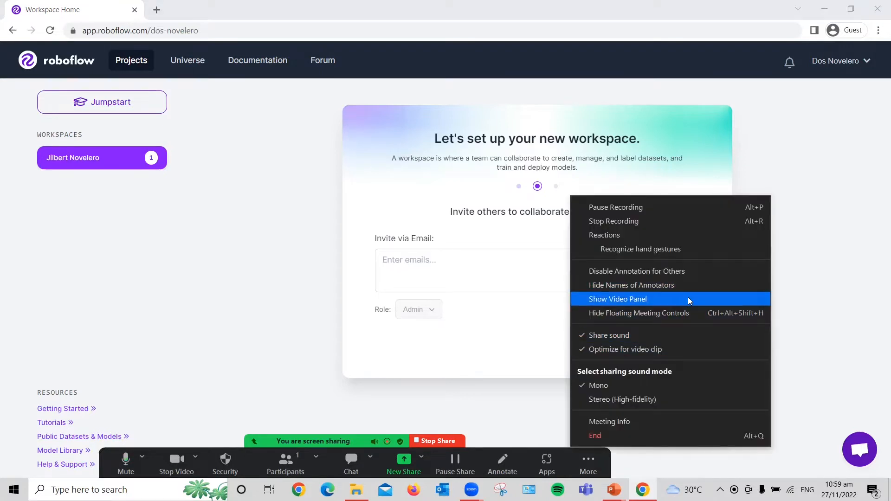
pyautogui.click(688, 297)
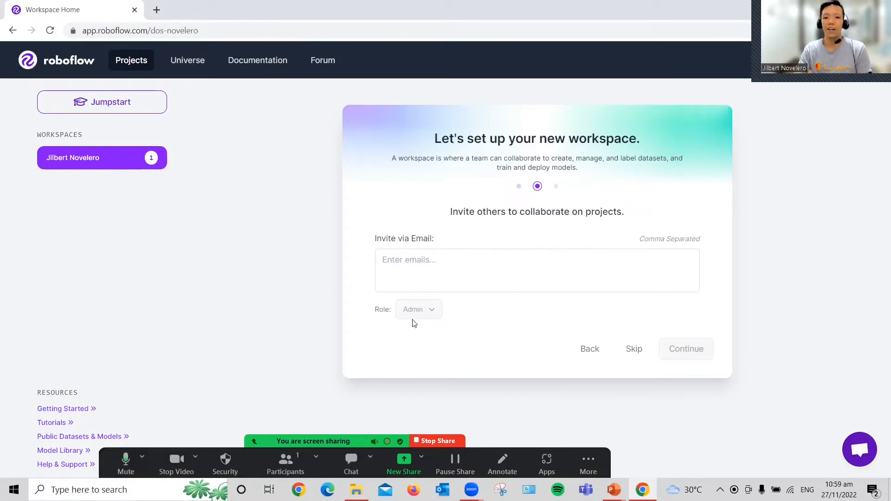
# Step: Skip inviting collaborators and create a public workspace of the Community type
pyautogui.moveTo(426, 313)
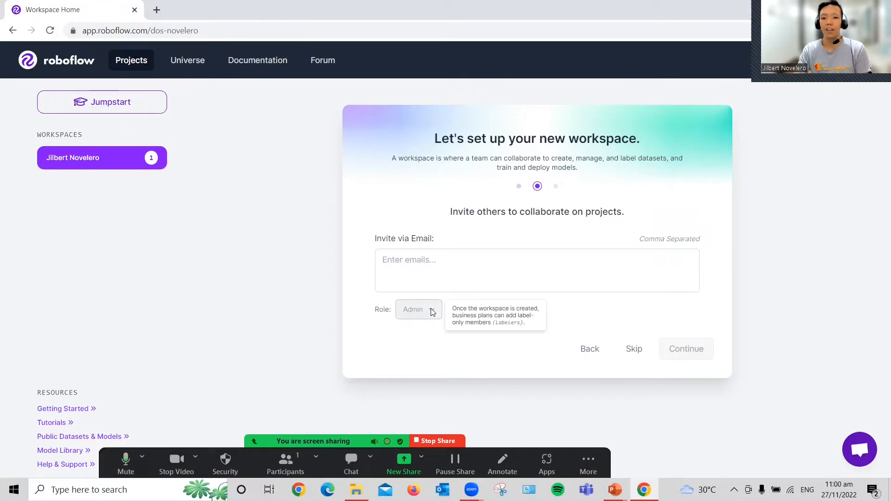
pyautogui.click(635, 351)
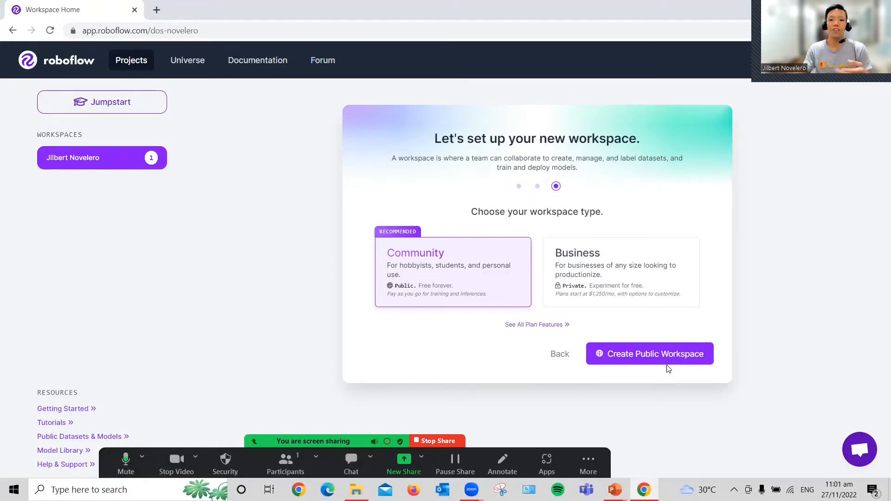
pyautogui.click(650, 356)
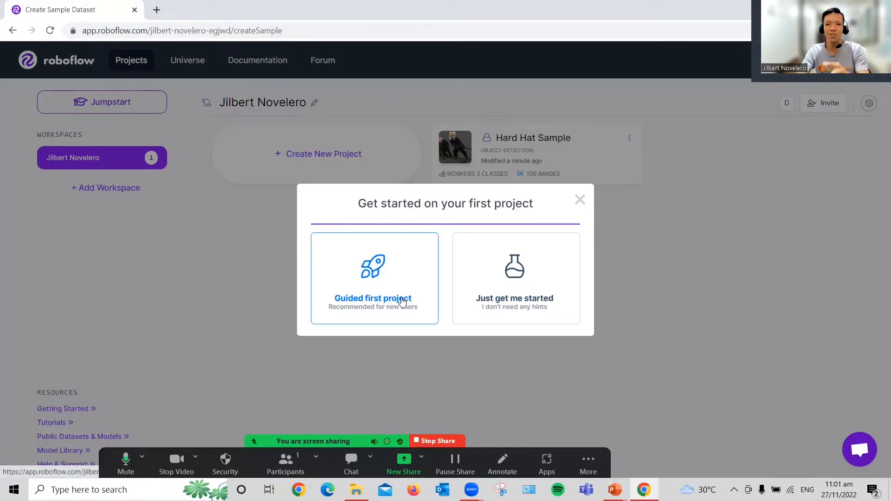
# Step: Start the first project without hints and name it Mark5_Mode_Detection
pyautogui.click(523, 309)
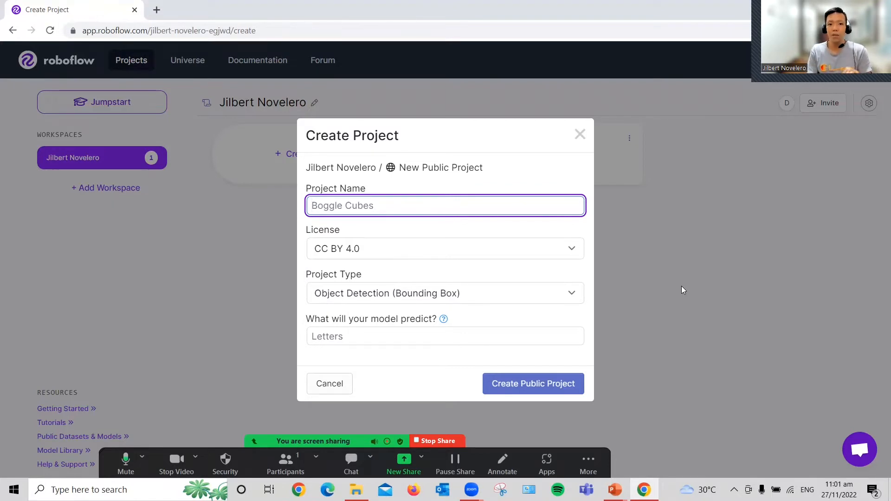
pyautogui.write('M')
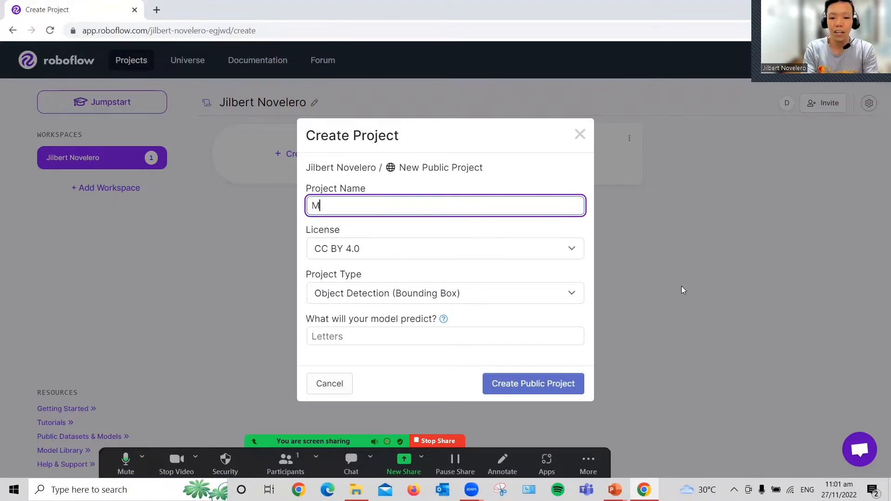
pyautogui.write('ark 5')
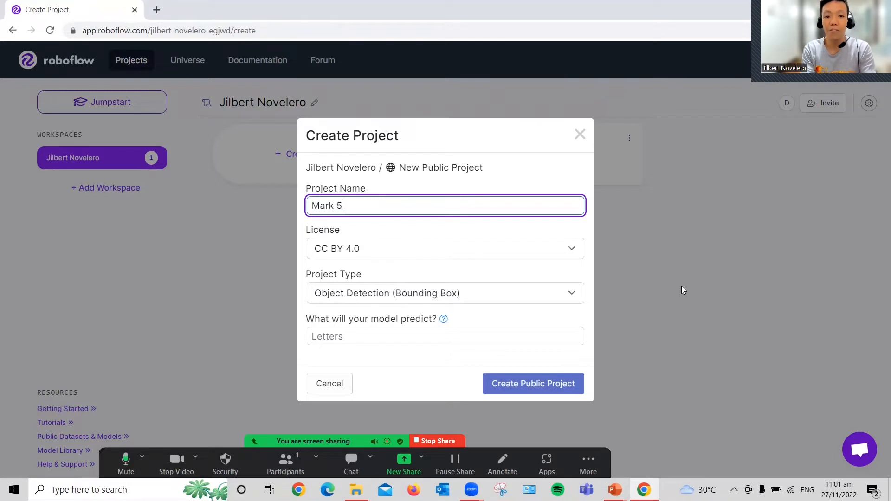
pyautogui.press('BackSpace')
pyautogui.press('BackSpace')
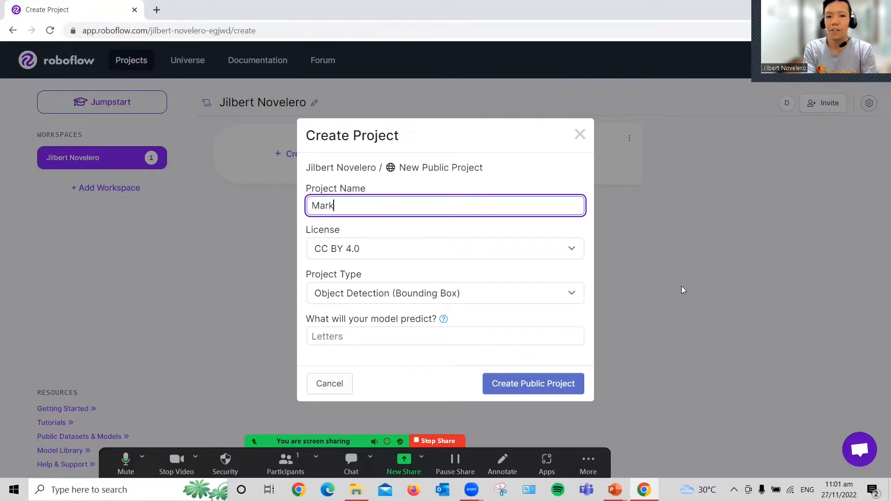
pyautogui.write('5_')
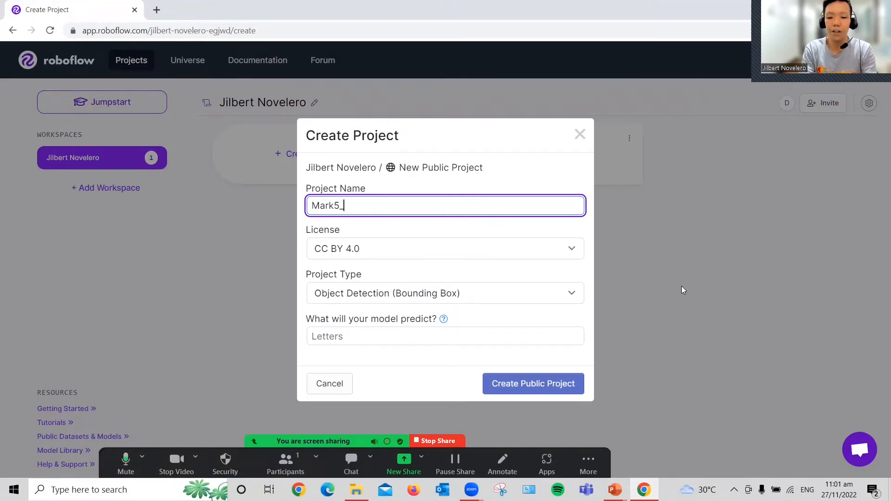
pyautogui.write('Helmet')
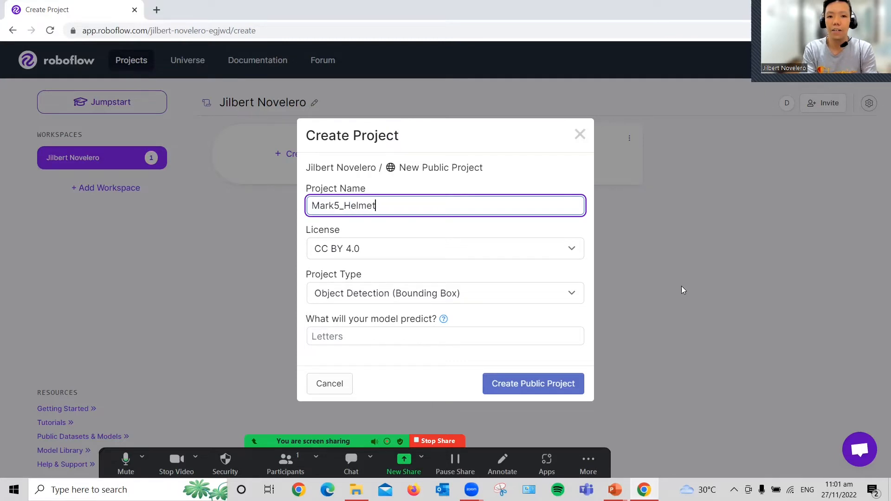
pyautogui.write(' M')
pyautogui.press('BackSpace')
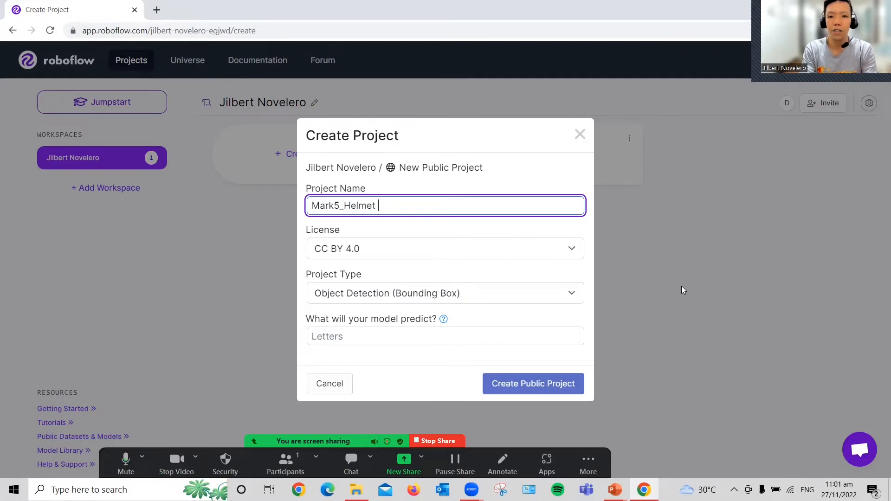
pyautogui.press('BackSpace')
pyautogui.press('BackSpace')
pyautogui.press('BackSpace')
pyautogui.press('BackSpace')
pyautogui.press('BackSpace')
pyautogui.press('BackSpace')
pyautogui.press('BackSpace')
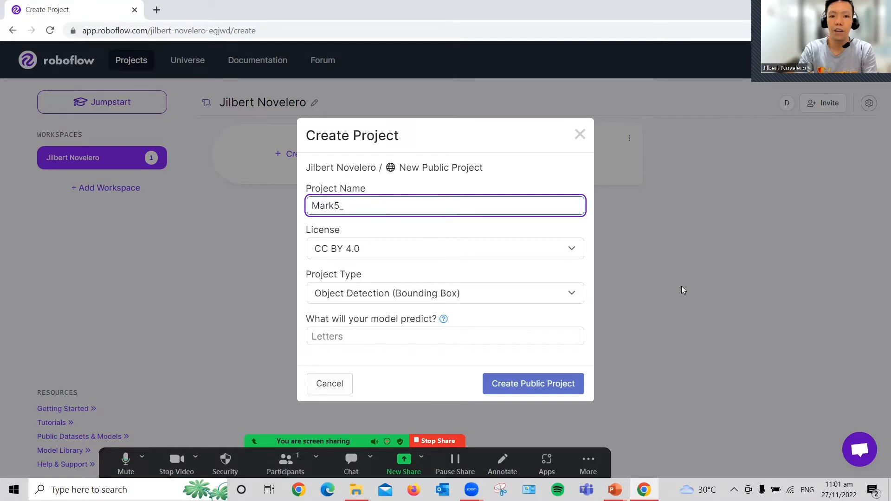
pyautogui.write('Mode')
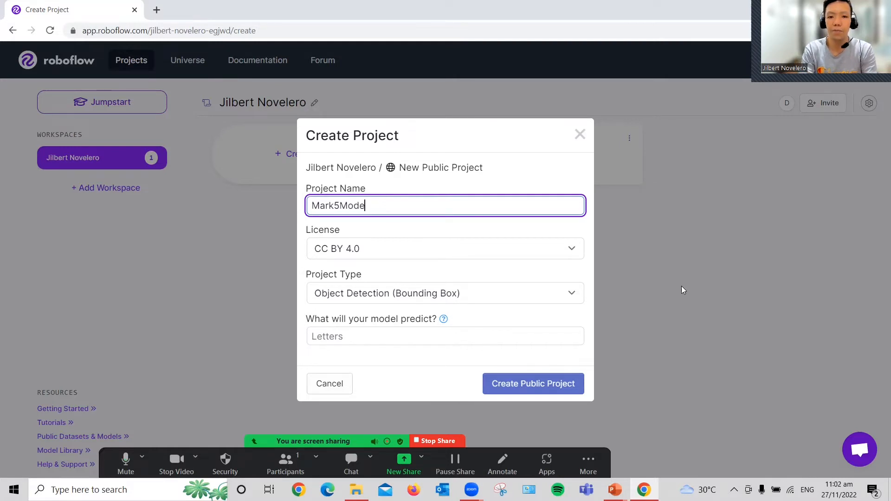
pyautogui.press('BackSpace')
pyautogui.press('BackSpace')
pyautogui.press('BackSpace')
pyautogui.press('BackSpace')
pyautogui.write('_MOde')
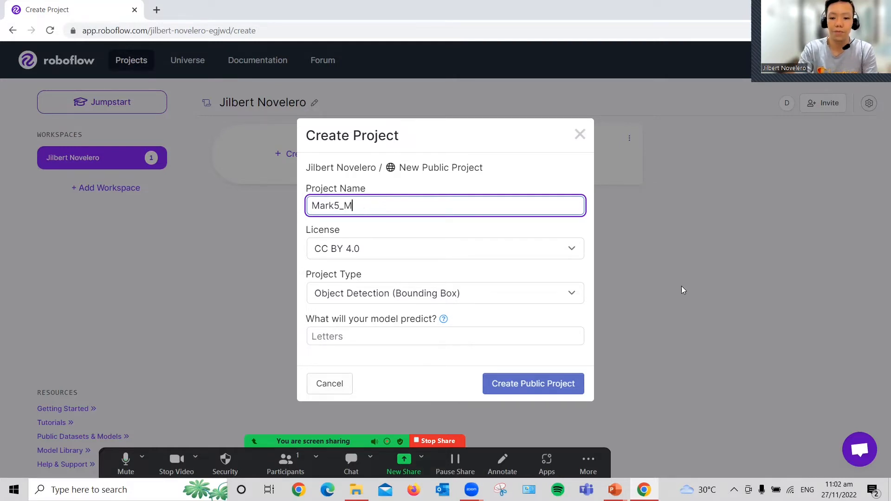
pyautogui.press('BackSpace')
pyautogui.press('BackSpace')
pyautogui.press('BackSpace')
pyautogui.write('de')
pyautogui.press('BackSpace')
pyautogui.press('BackSpace')
pyautogui.write('o')
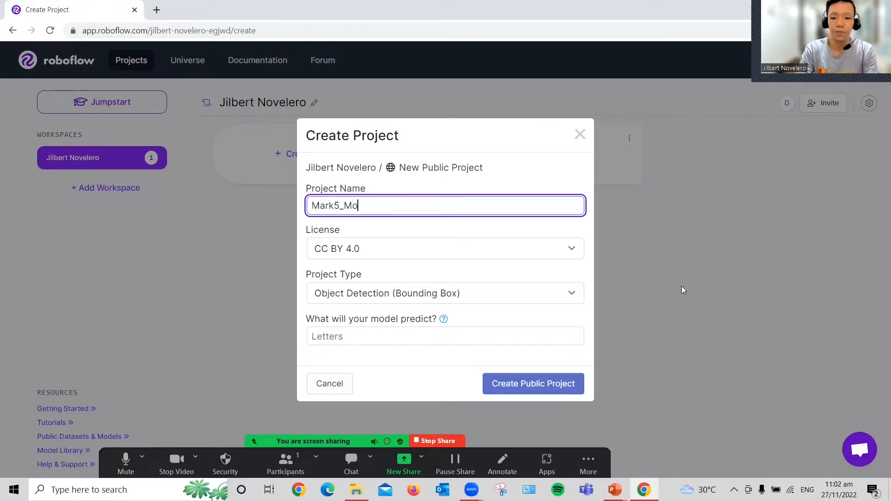
pyautogui.write('de_')
pyautogui.write('Detection')
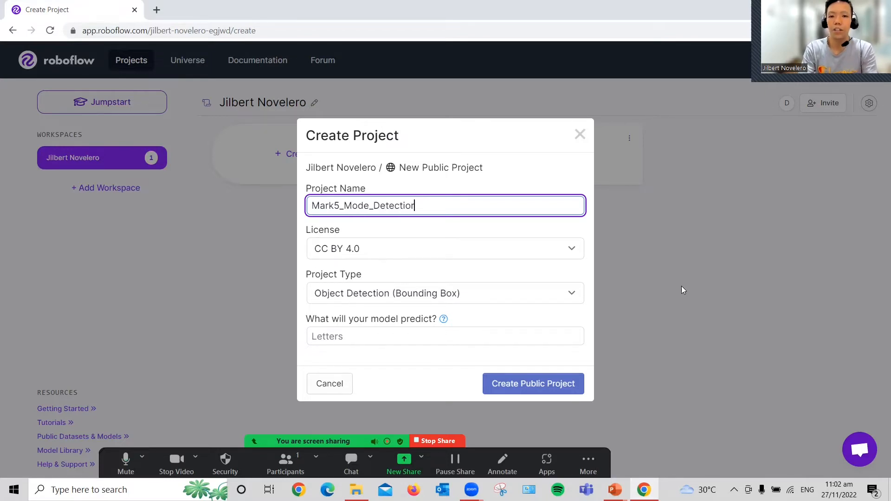
pyautogui.press('BackSpace')
pyautogui.write('n')
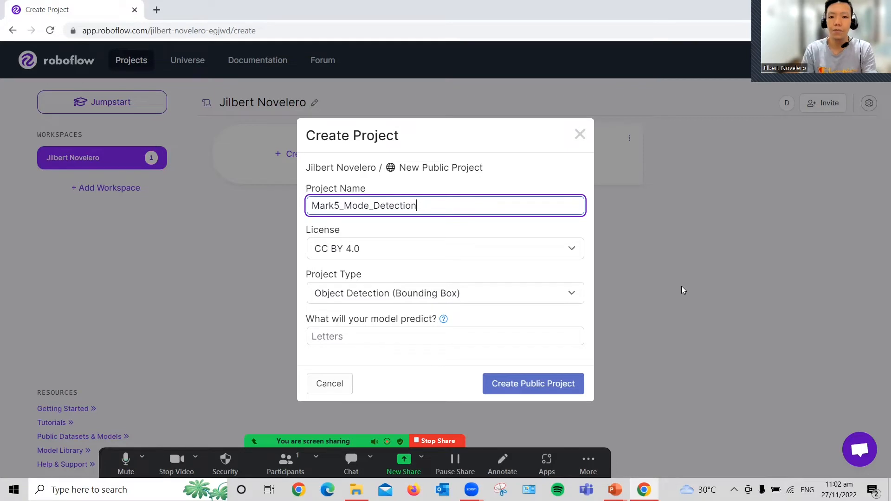
# Step: Keep the CC BY 4.0 license and choose Object Detection (Bounding Box) as the project type
pyautogui.click(401, 244)
pyautogui.click(589, 270)
pyautogui.click(370, 251)
pyautogui.click(236, 269)
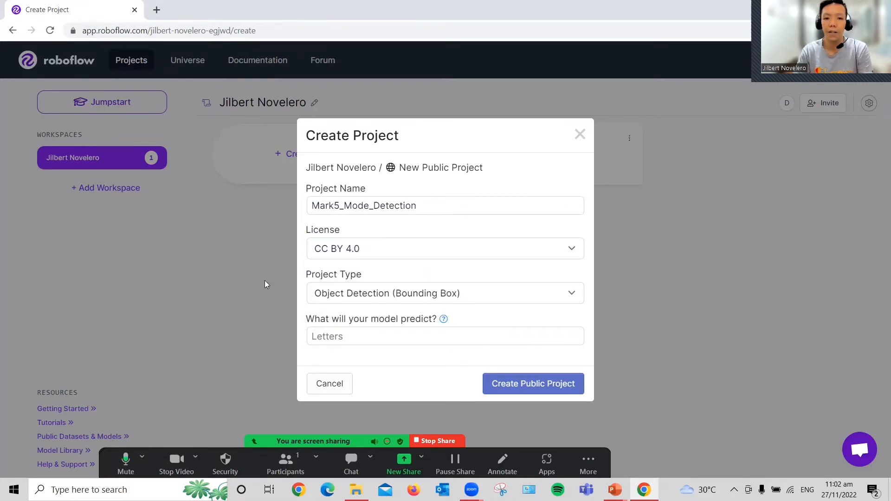
pyautogui.click(379, 296)
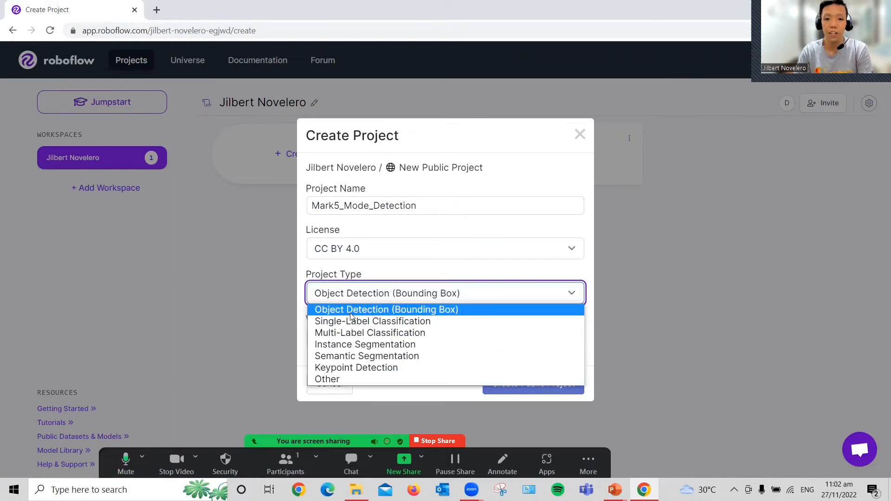
pyautogui.click(431, 314)
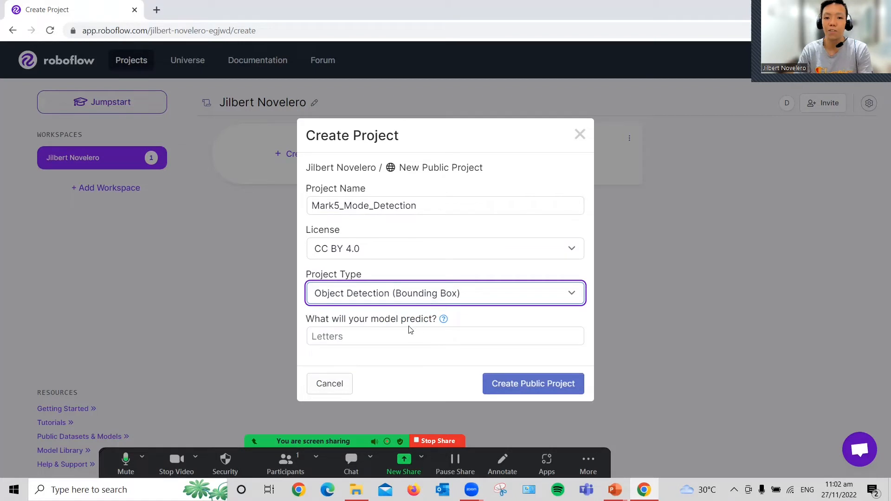
pyautogui.click(408, 292)
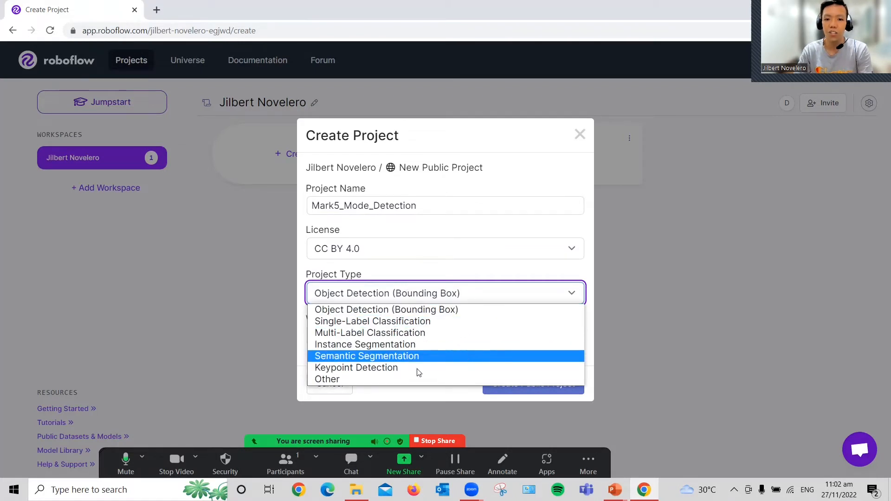
pyautogui.click(661, 274)
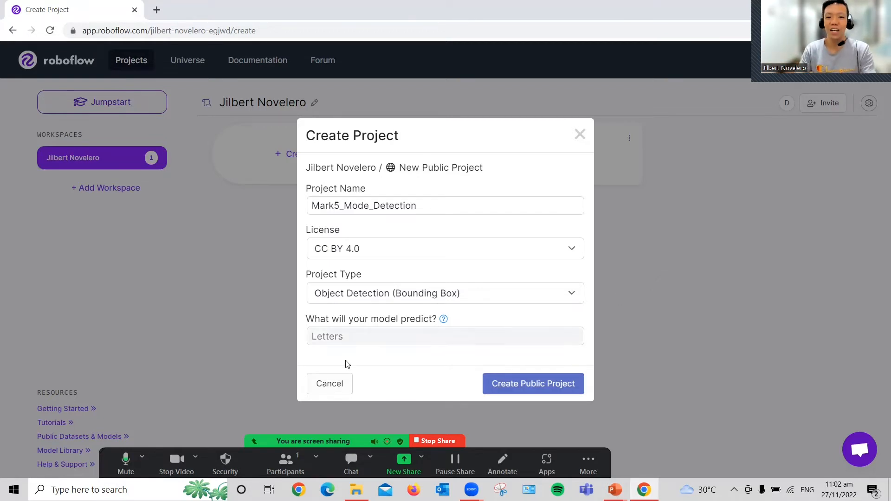
# Step: Enter Helmet-Modes as what the model will predict and create the public project
pyautogui.click(363, 338)
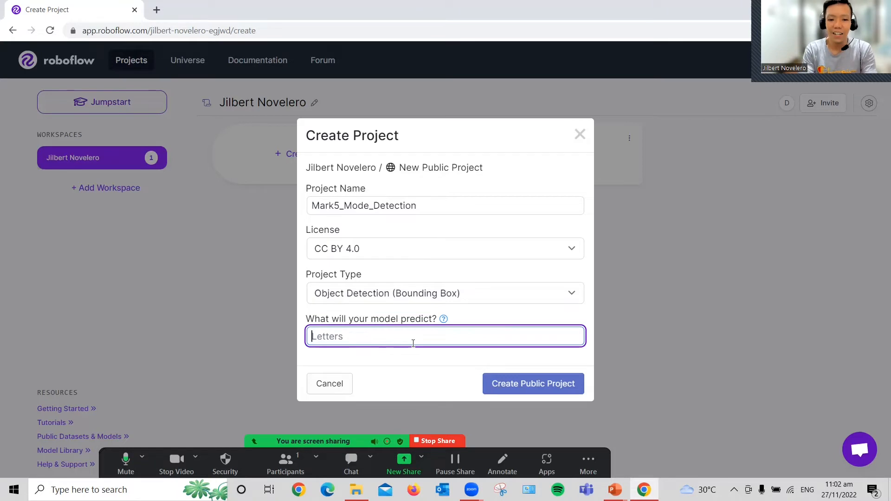
pyautogui.write('H')
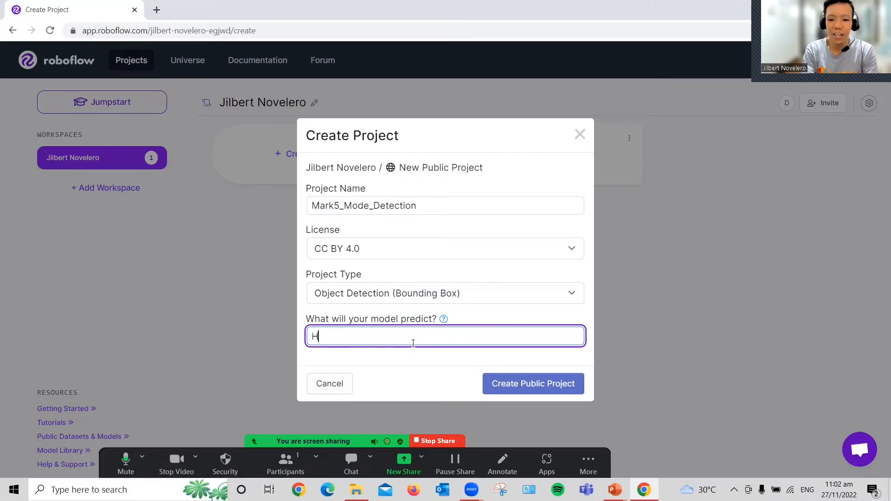
pyautogui.write('elmet-')
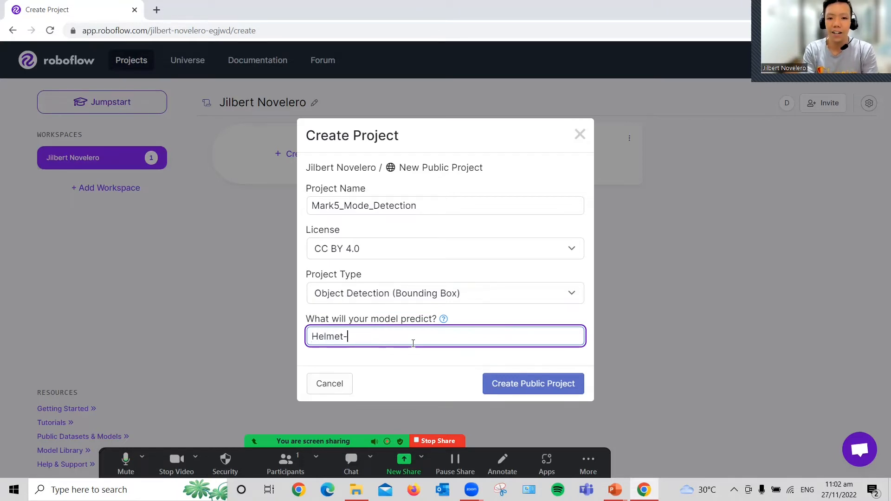
pyautogui.write('Modes')
pyautogui.press('BackSpace')
pyautogui.write('s')
pyautogui.click(531, 385)
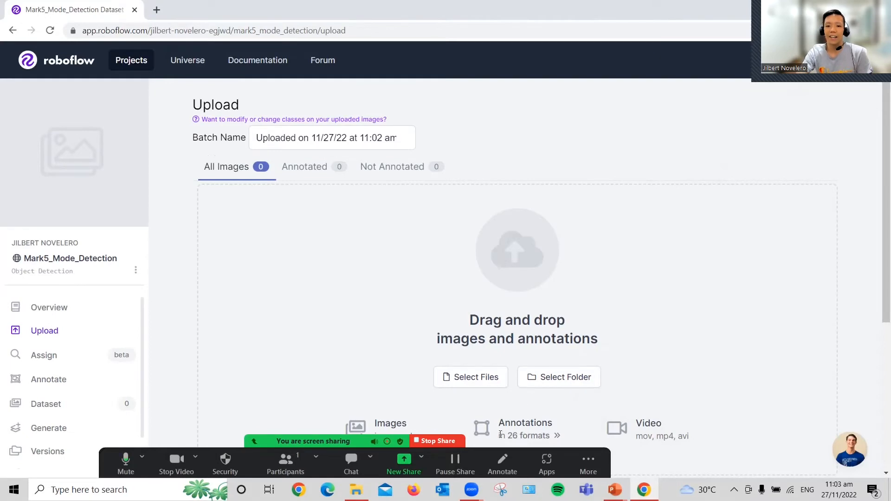
# Step: Switch to File Explorer, select the photos in the Mark 5 Images folder from IMG_2323 onward, and add them to the project's upload area
pyautogui.click(356, 490)
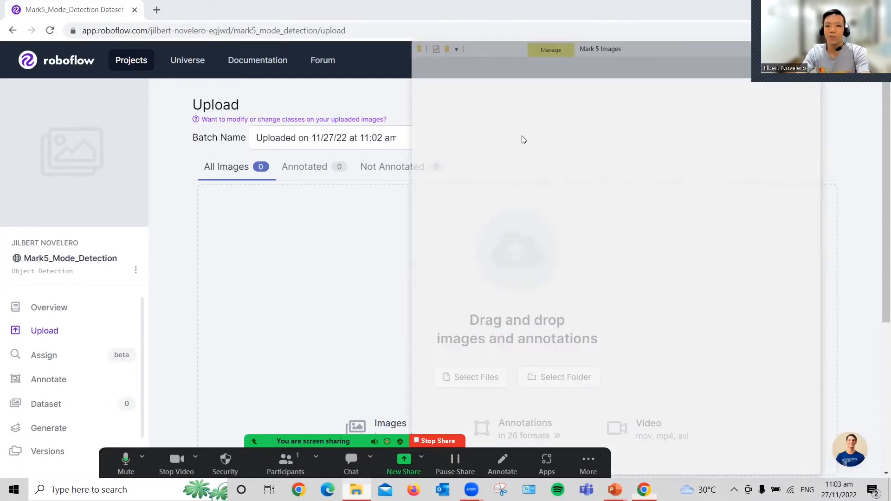
pyautogui.hotkey('ctrl', 'a')
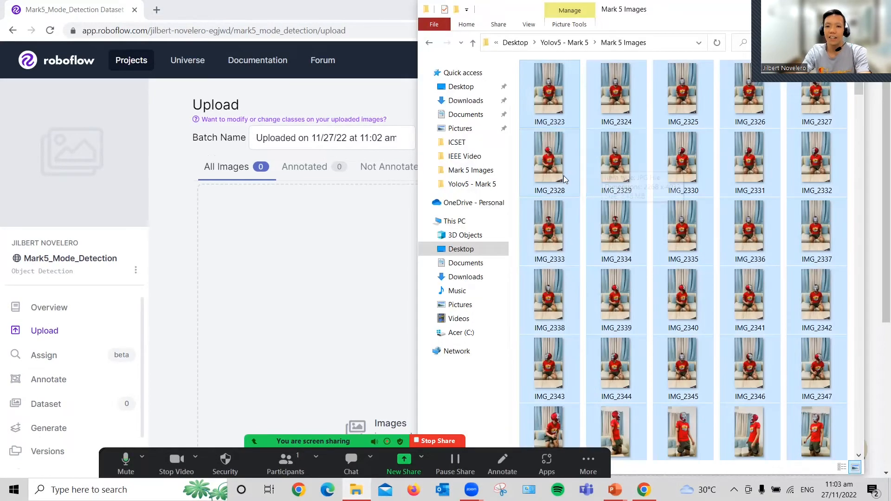
pyautogui.click(566, 120)
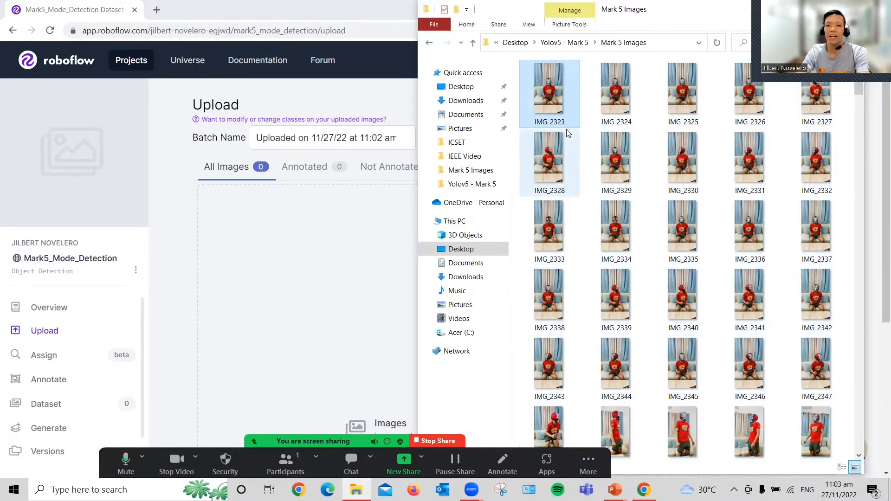
pyautogui.hotkey('shift', 'Right')
pyautogui.hotkey('shift', 'Right')
pyautogui.hotkey('shift', 'Right')
pyautogui.hotkey('shift', 'Right')
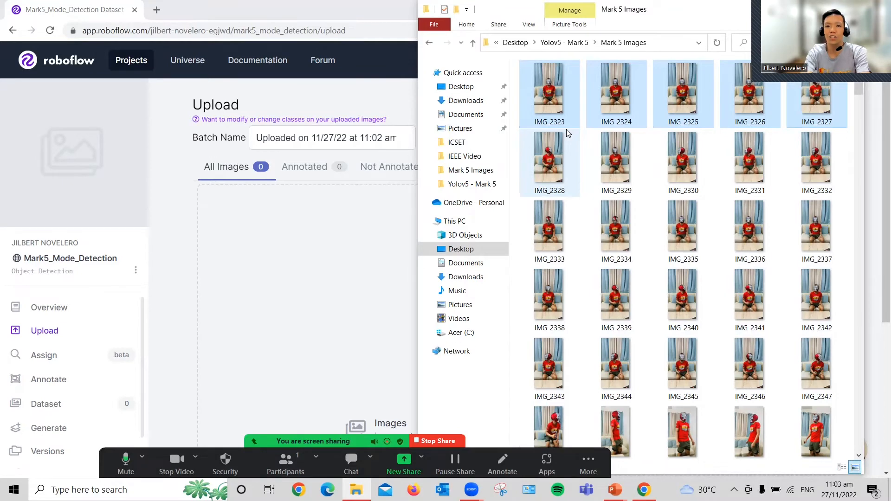
pyautogui.hotkey('shift', 'Right')
pyautogui.hotkey('shift', 'Right')
pyautogui.hotkey('shift', 'Right')
pyautogui.hotkey('shift', 'Right')
pyautogui.hotkey('shift', 'Right')
pyautogui.hotkey('shift', 'Right')
pyautogui.hotkey('shift', 'Right')
pyautogui.hotkey('shift', 'Right')
pyautogui.hotkey('shift', 'Right')
pyautogui.hotkey('shift', 'Right')
pyautogui.hotkey('shift', 'Right')
pyautogui.hotkey('shift', 'Right')
pyautogui.hotkey('shift', 'Right')
pyautogui.hotkey('shift', 'Right')
pyautogui.hotkey('shift', 'Right')
pyautogui.hotkey('shift', 'Right')
pyautogui.hotkey('shift', 'Right')
pyautogui.hotkey('shift', 'Right')
pyautogui.hotkey('shift', 'Right')
pyautogui.hotkey('shift', 'Right')
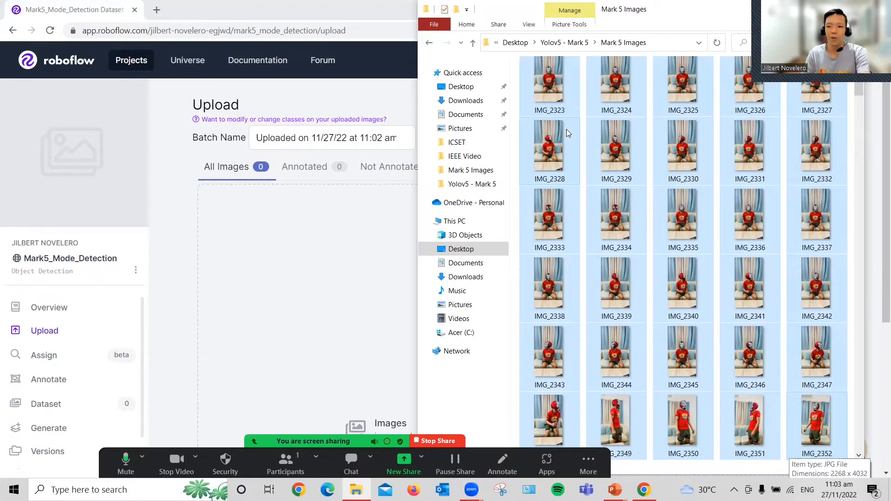
pyautogui.moveTo(584, 153); pyautogui.dragTo(559, 297)
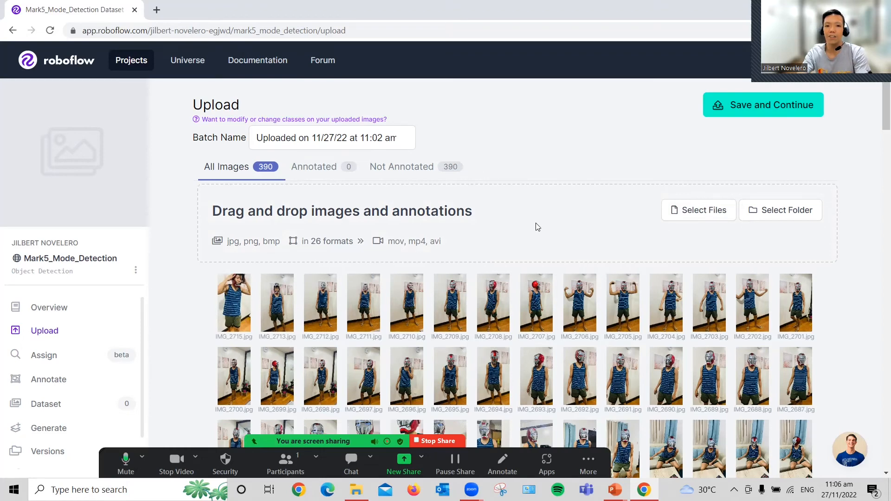
# Step: Save and upload the added images to the project, and assign the whole batch to the account owner for annotation
pyautogui.click(759, 112)
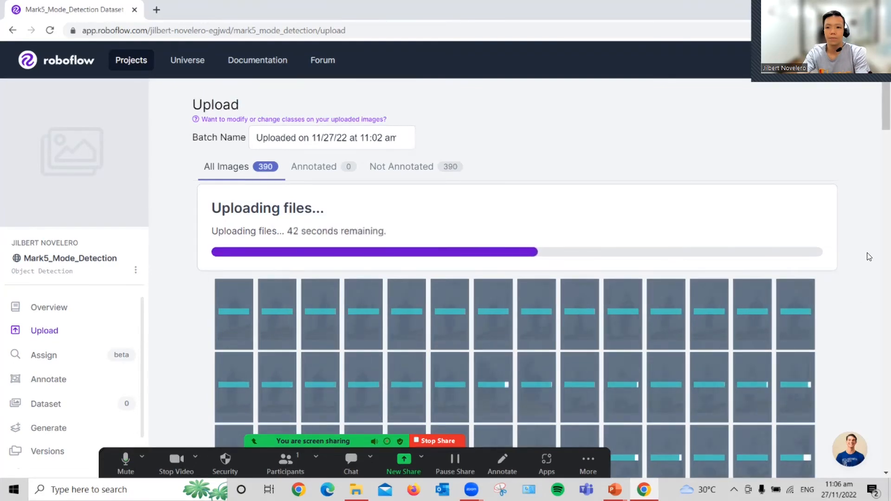
pyautogui.scroll(-3, 867, 253)
pyautogui.scroll(-8, 872, 249)
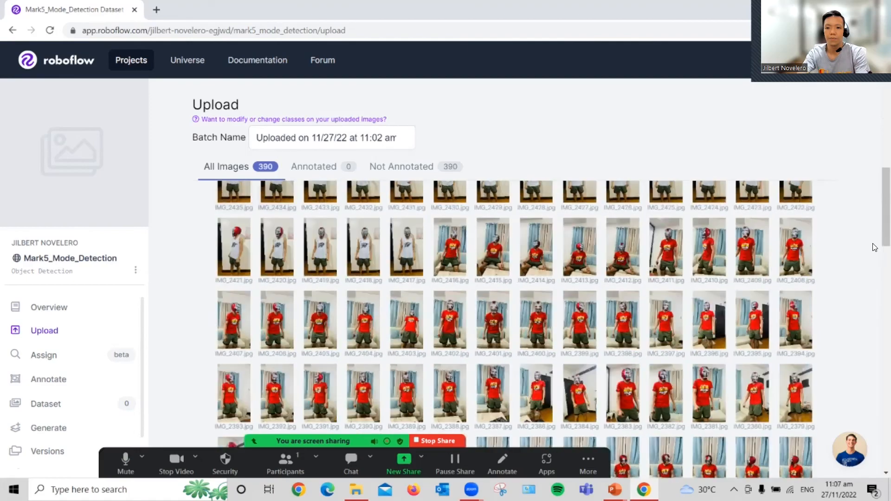
pyautogui.scroll(-3, 874, 247)
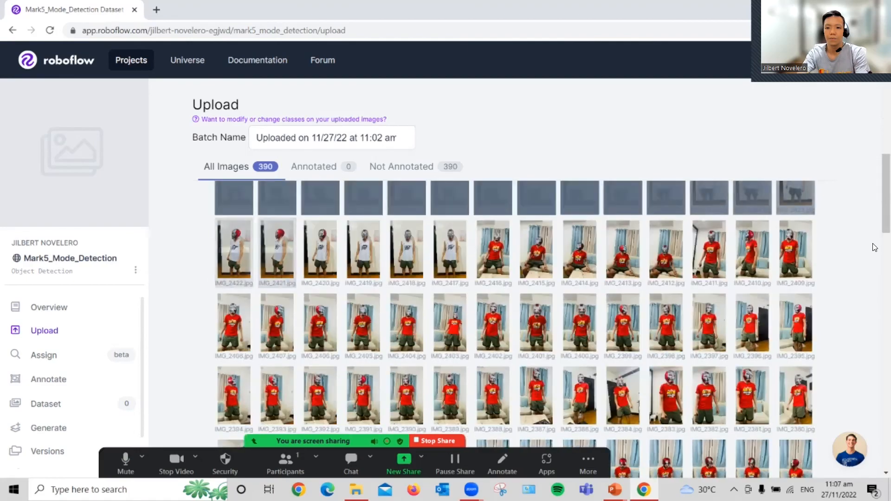
pyautogui.scroll(-5, 875, 247)
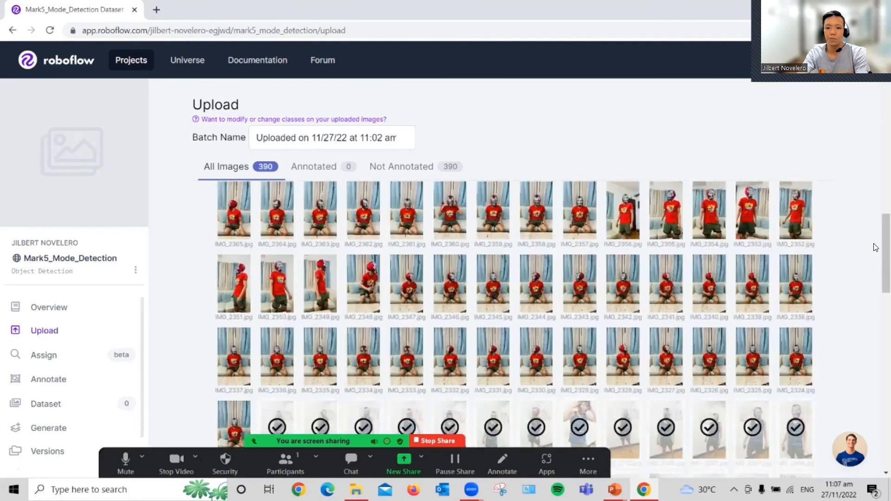
pyautogui.scroll(-3, 875, 247)
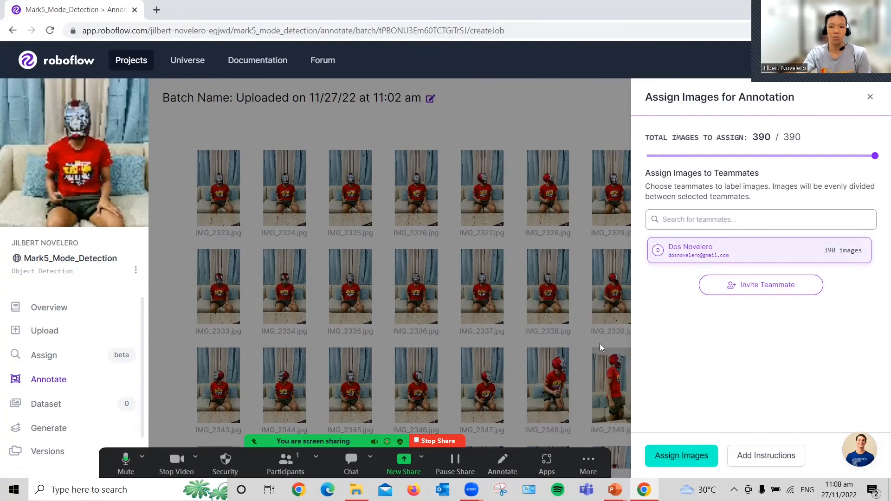
pyautogui.click(683, 457)
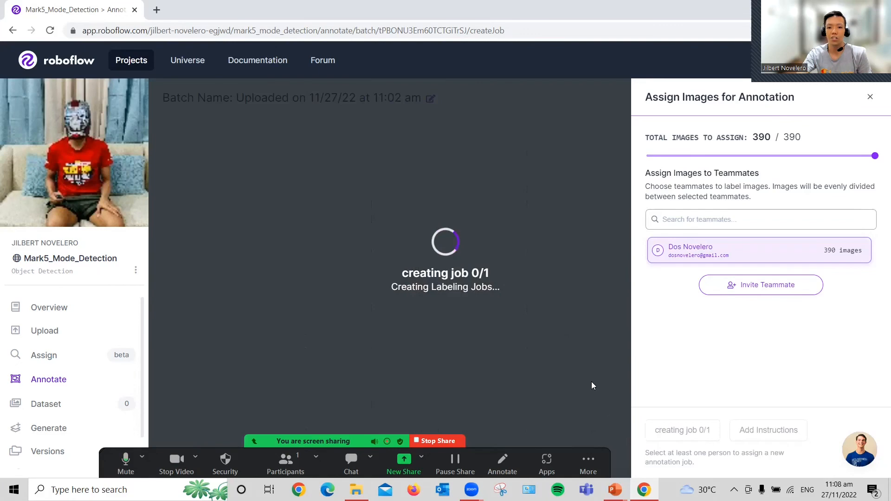